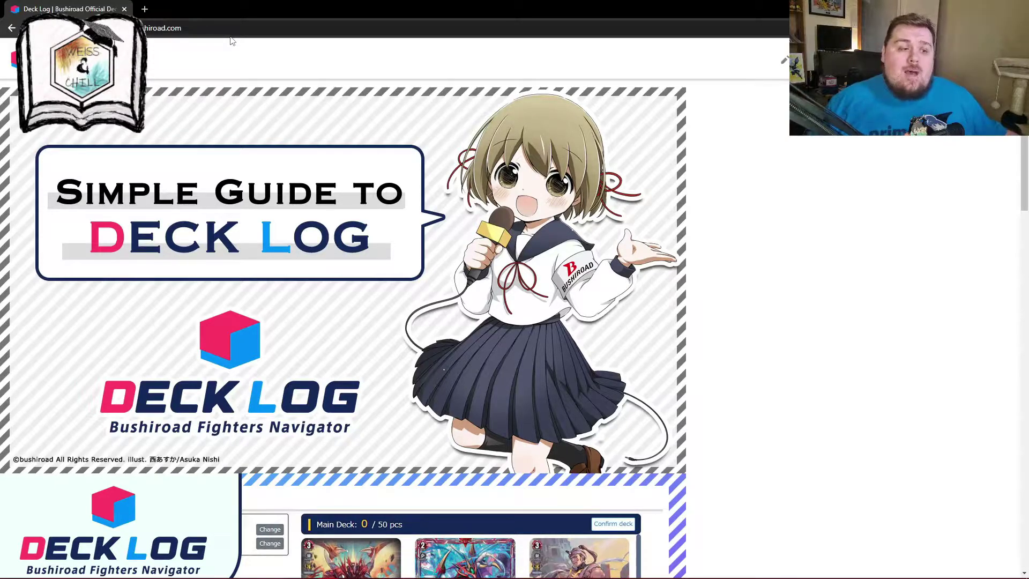
Start a Weiss Schwarz deck using the Neo Standard construction rule
{"action": "scroll", "coordinate": [342, 321], "scroll_direction": "down", "scroll_amount": 9}
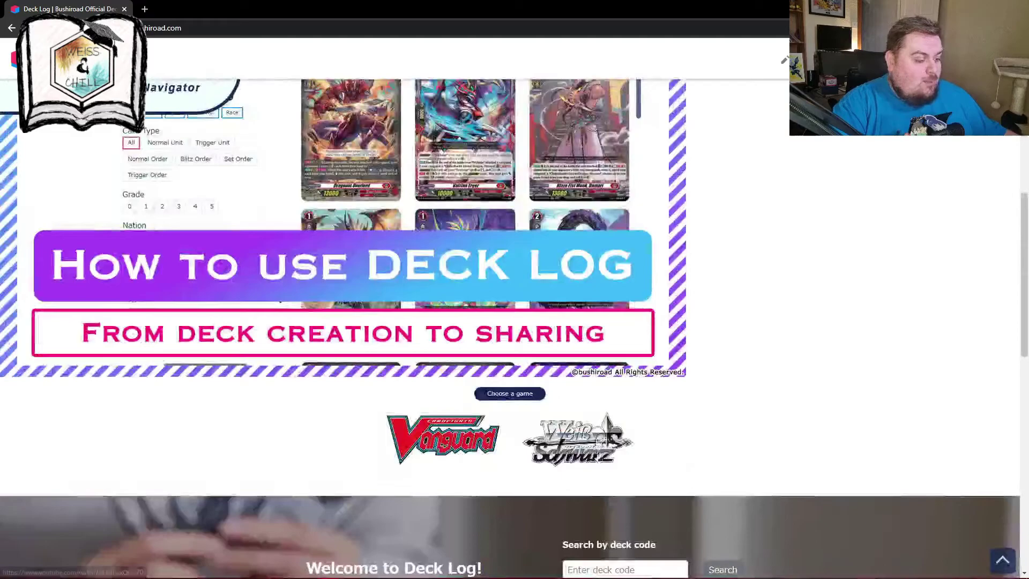
{"action": "left_click", "coordinate": [595, 449]}
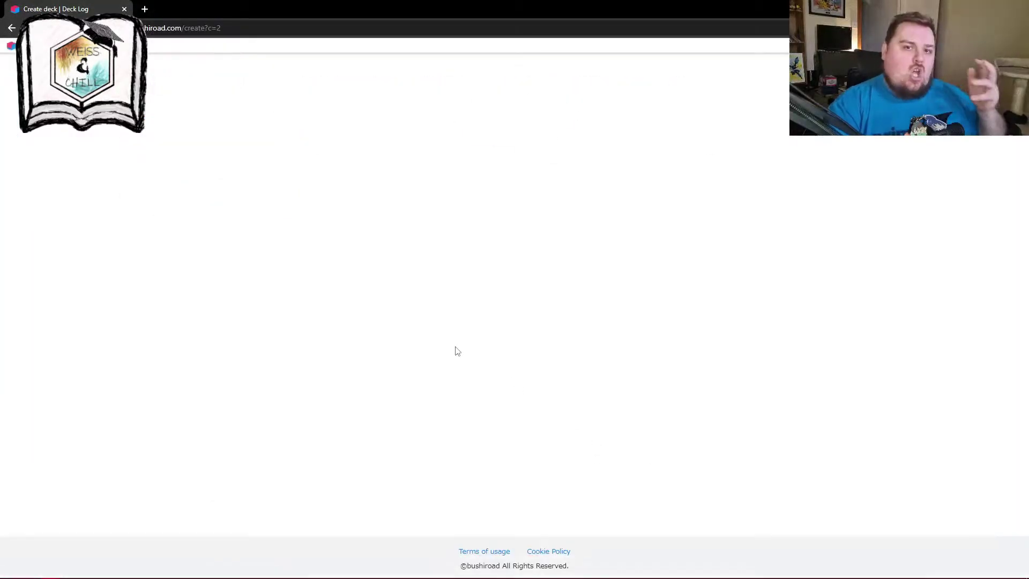
{"action": "left_click", "coordinate": [450, 204]}
Choose Mushoku Tensei: Jobless Reincarnation from the series title list
{"action": "left_click", "coordinate": [482, 263]}
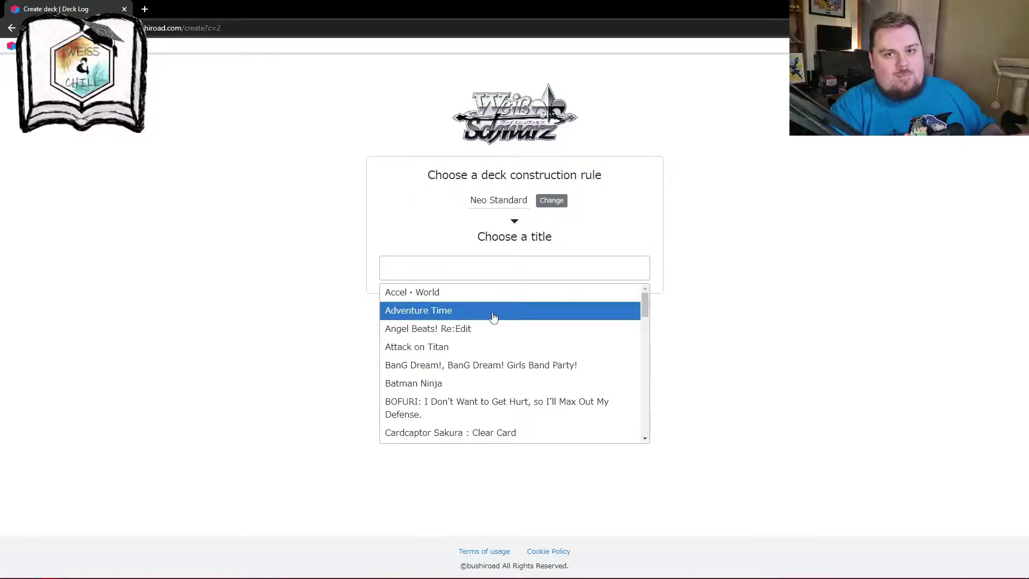
{"action": "scroll", "coordinate": [482, 347], "scroll_direction": "down", "scroll_amount": 2}
{"action": "scroll", "coordinate": [490, 348], "scroll_direction": "down", "scroll_amount": 3}
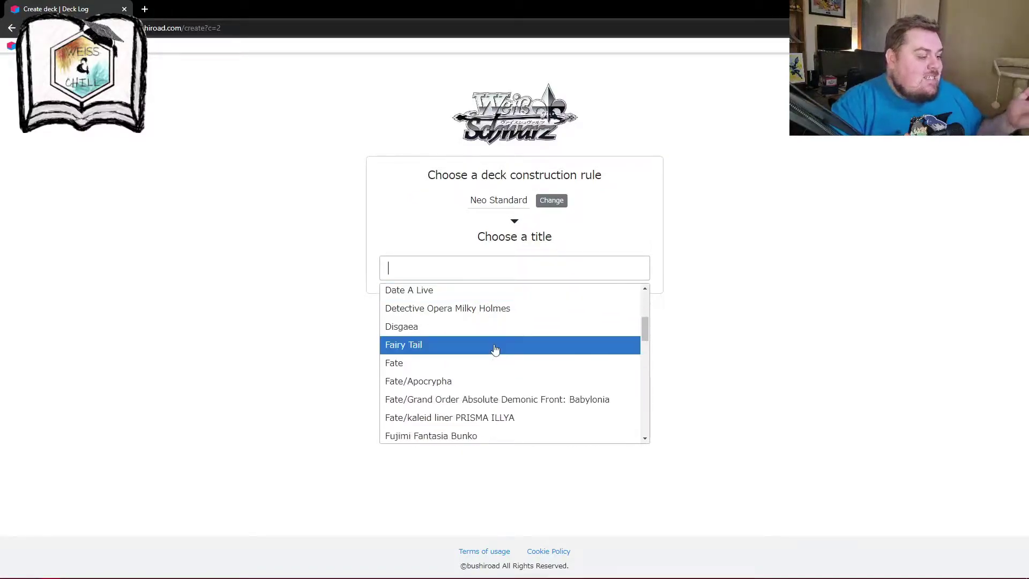
{"action": "scroll", "coordinate": [493, 352], "scroll_direction": "down", "scroll_amount": 8}
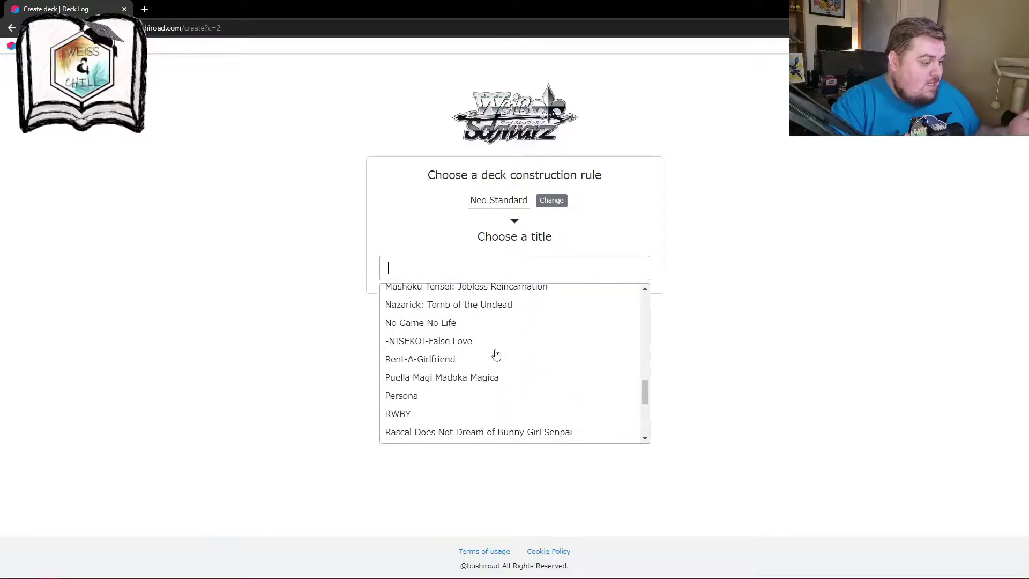
{"action": "scroll", "coordinate": [494, 348], "scroll_direction": "up", "scroll_amount": 1}
{"action": "scroll", "coordinate": [492, 338], "scroll_direction": "down", "scroll_amount": 1}
{"action": "scroll", "coordinate": [490, 327], "scroll_direction": "up", "scroll_amount": 1}
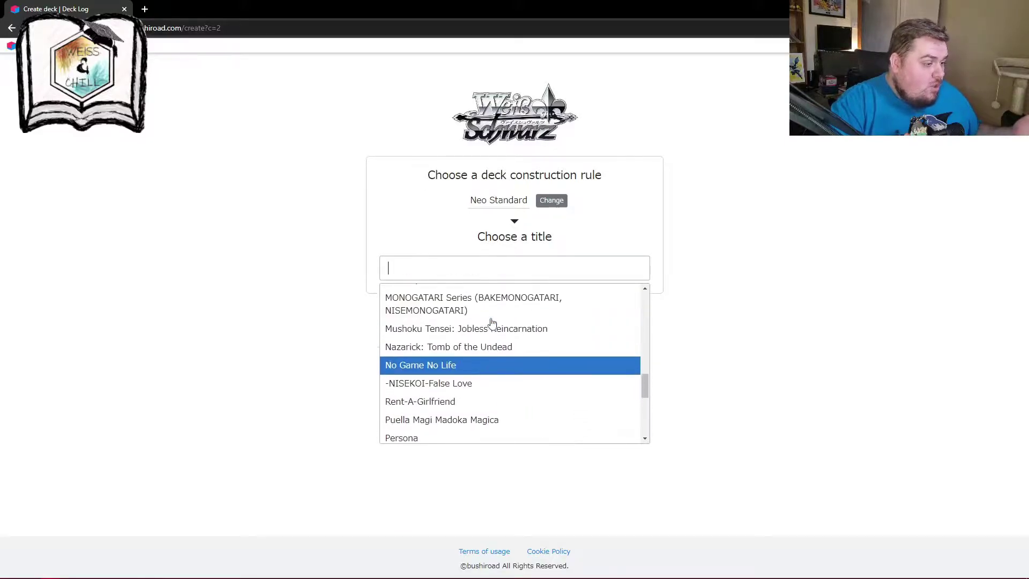
{"action": "left_click", "coordinate": [492, 330]}
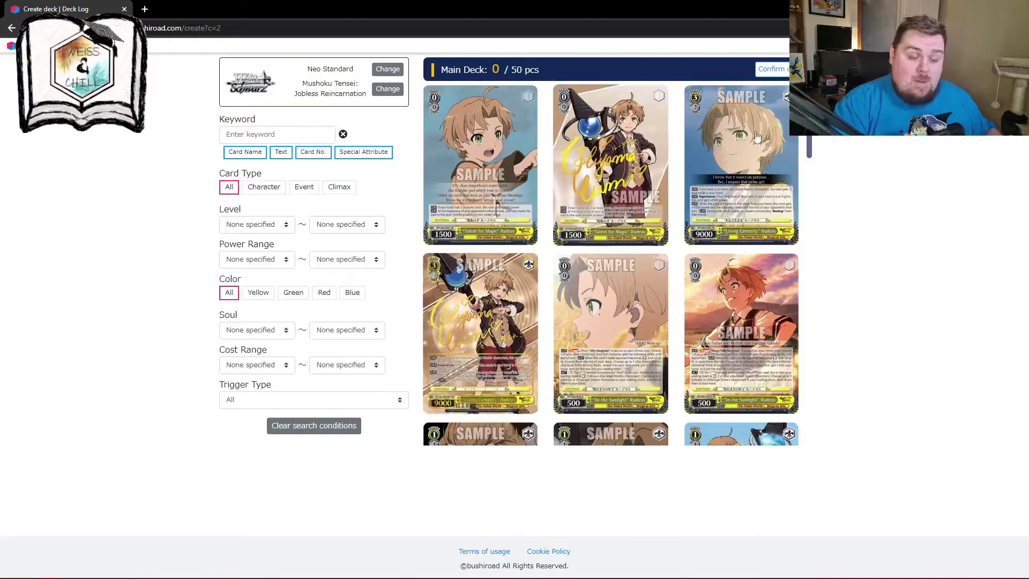
Add three copies of the first card, 'Talent for Magic' Rudeus, to the main deck
{"action": "left_click", "coordinate": [493, 151]}
{"action": "left_click", "coordinate": [478, 172]}
{"action": "left_click", "coordinate": [474, 170]}
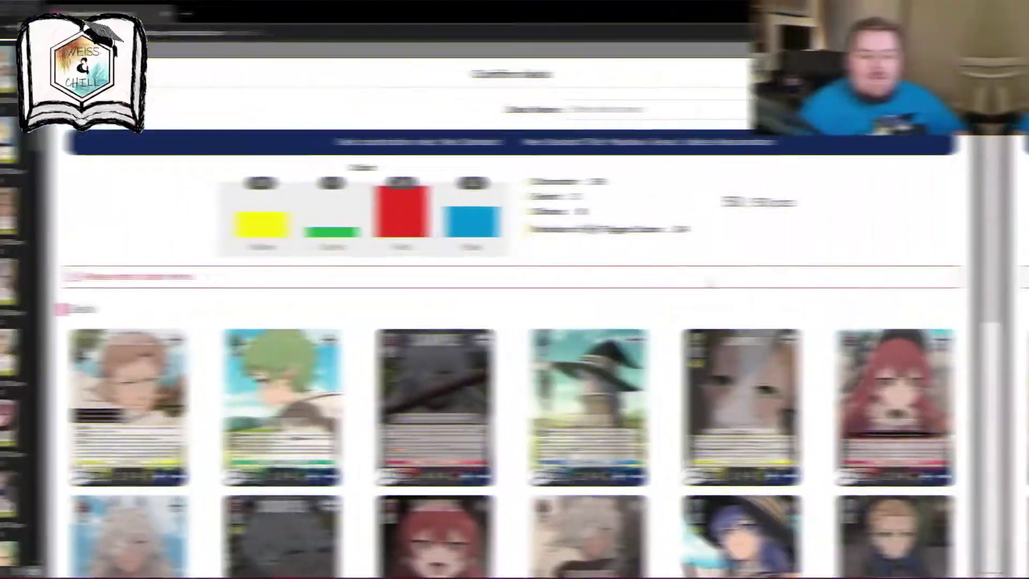
Review the 50-card deck list with the card image folder placed beside it
{"action": "scroll", "coordinate": [684, 292], "scroll_direction": "down", "scroll_amount": 6}
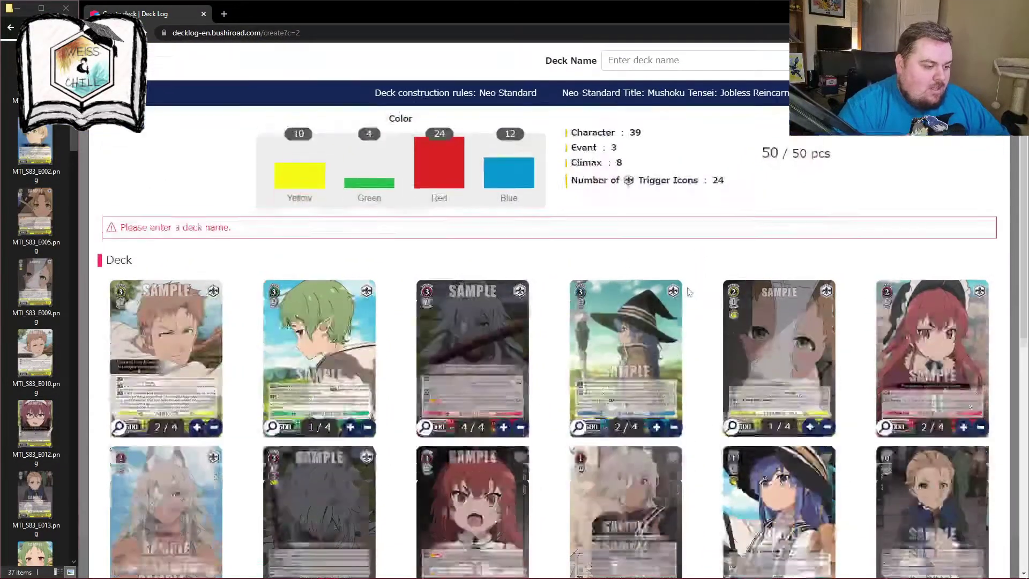
{"action": "scroll", "coordinate": [699, 291], "scroll_direction": "down", "scroll_amount": 3}
{"action": "scroll", "coordinate": [707, 306], "scroll_direction": "up", "scroll_amount": 9}
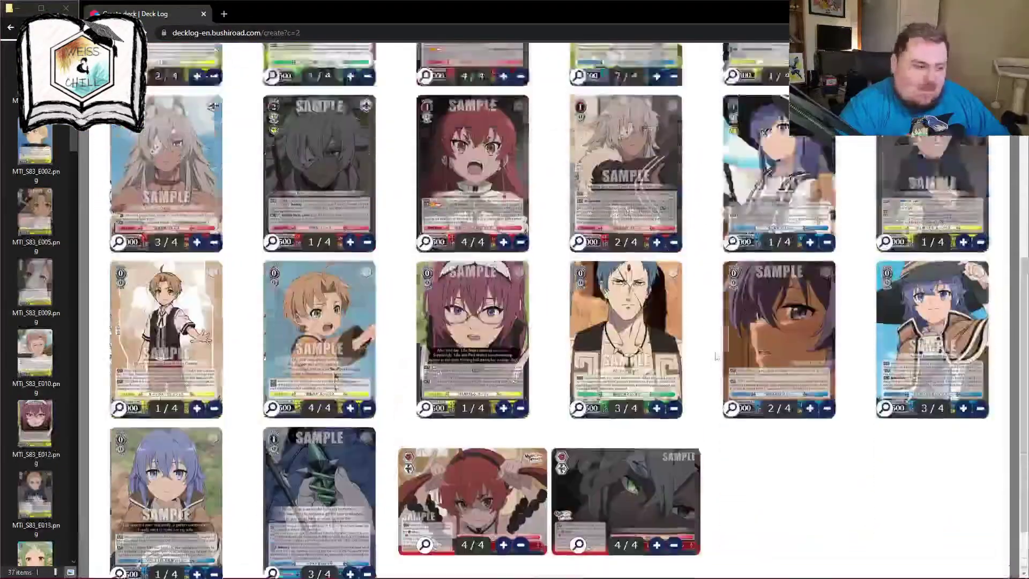
{"action": "scroll", "coordinate": [714, 316], "scroll_direction": "down", "scroll_amount": 4}
{"action": "scroll", "coordinate": [248, 232], "scroll_direction": "up", "scroll_amount": 2}
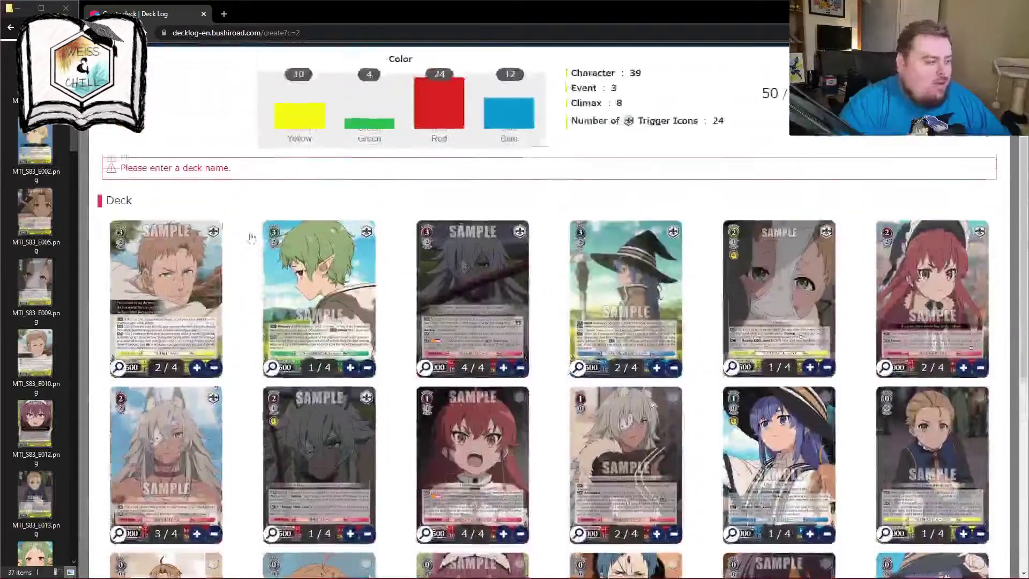
{"action": "left_click_drag", "start_coordinate": [77, 180], "coordinate": [353, 180]}
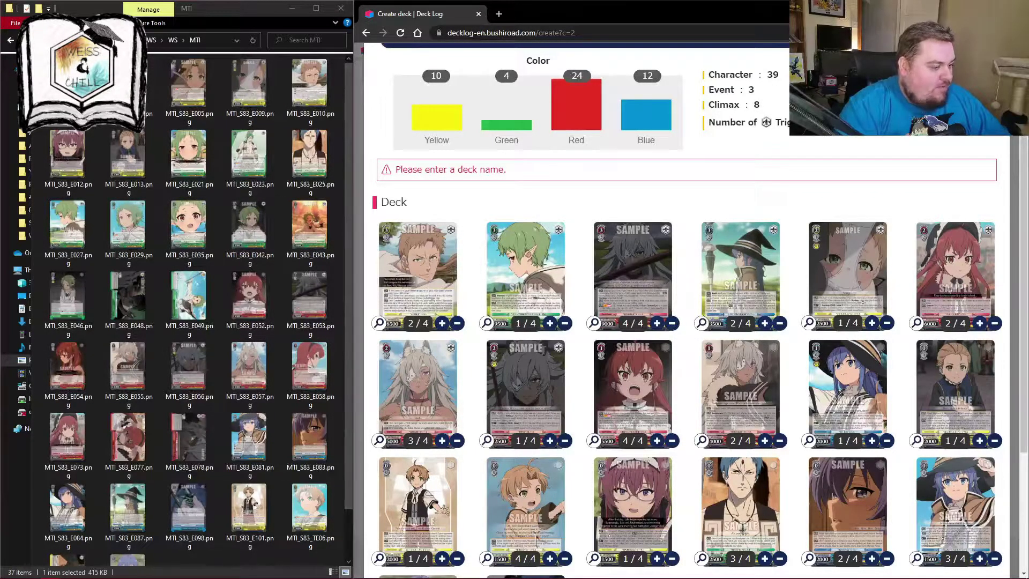
Delete MTI_S83_E005.png from the folder, then restore it with undo
{"action": "left_click", "coordinate": [188, 86]}
{"action": "key", "text": "Delete"}
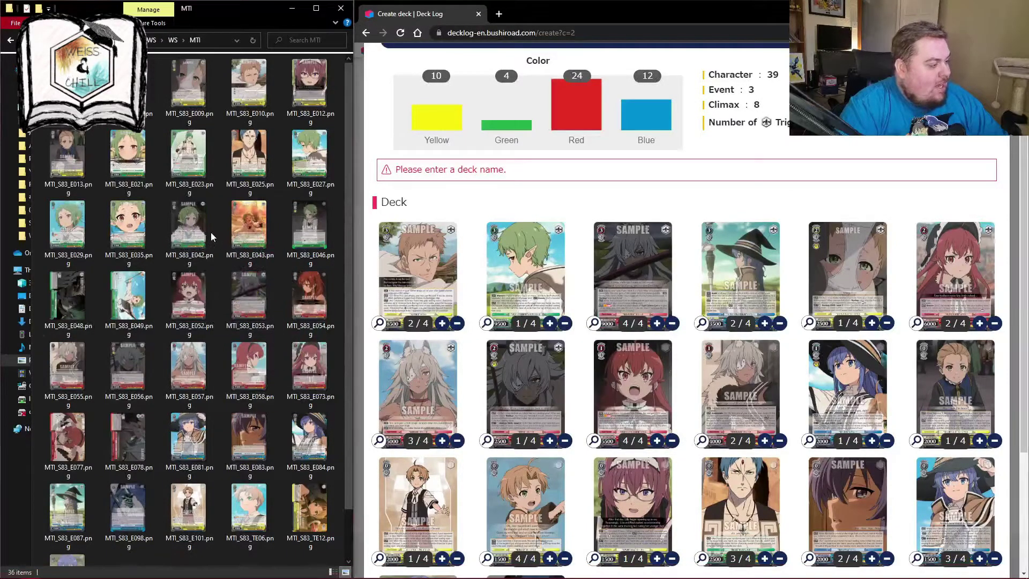
{"action": "key", "text": "ctrl+z"}
{"action": "scroll", "coordinate": [187, 541], "scroll_direction": "up", "scroll_amount": 1}
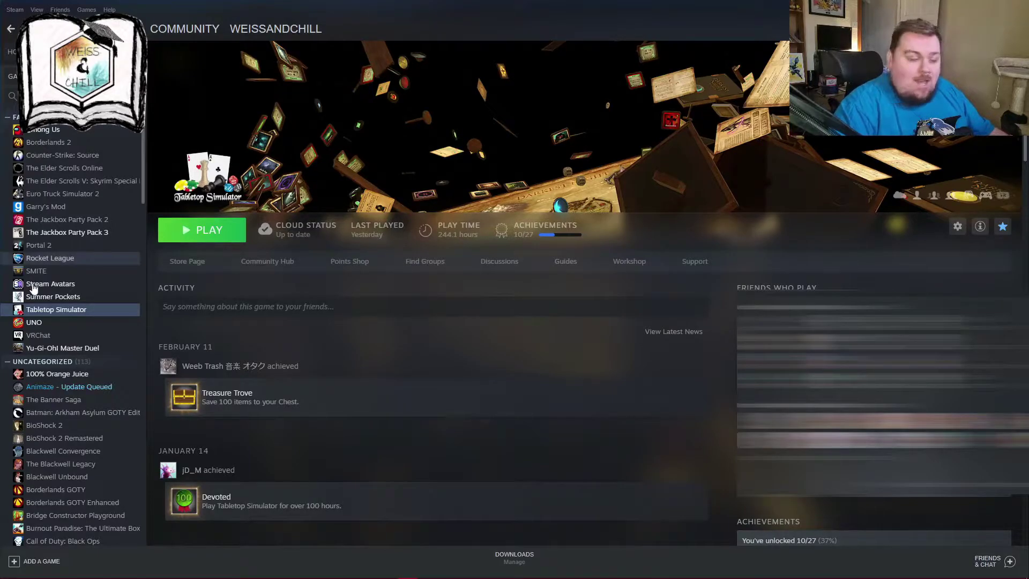
Browse Tabletop Simulator's local files through its Manage options in the Steam library
{"action": "right_click", "coordinate": [57, 312]}
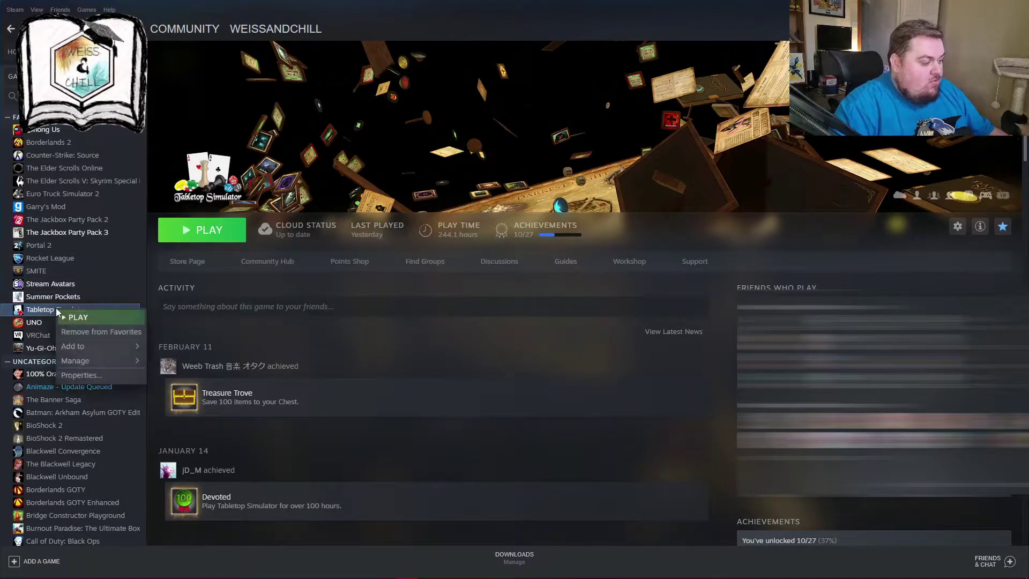
{"action": "mouse_move", "coordinate": [101, 361]}
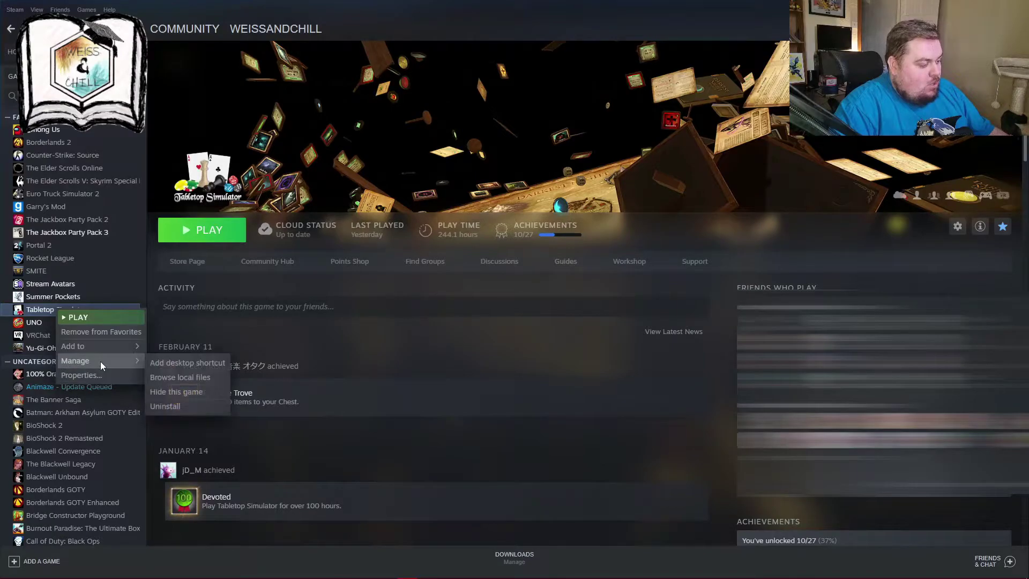
{"action": "left_click", "coordinate": [186, 364]}
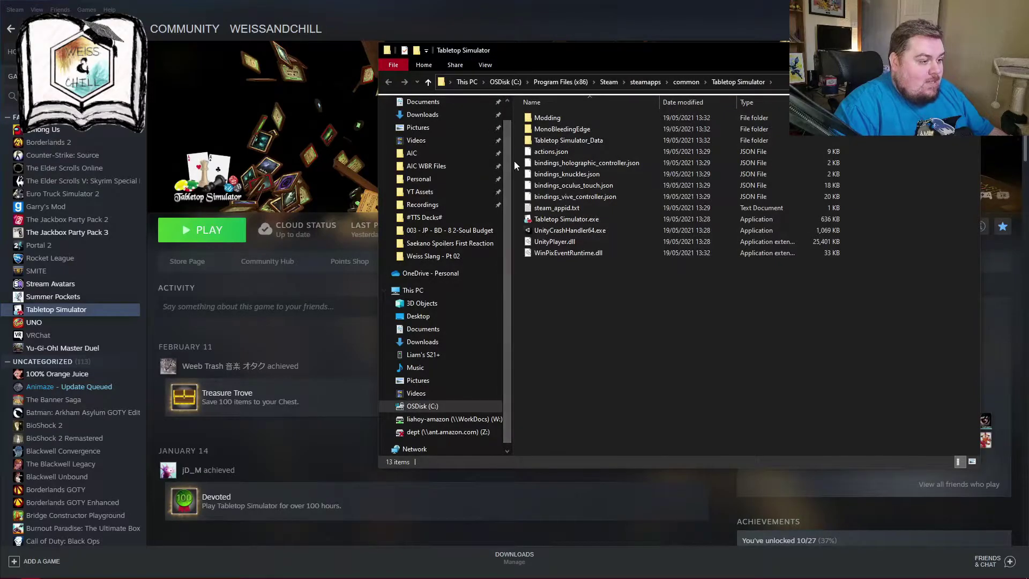
Go into Modding > Deck Builder and launch TTS-Deck-Editor.exe
{"action": "left_click_drag", "start_coordinate": [512, 160], "coordinate": [408, 161]}
{"action": "double_click", "coordinate": [450, 118]}
{"action": "double_click", "coordinate": [466, 120]}
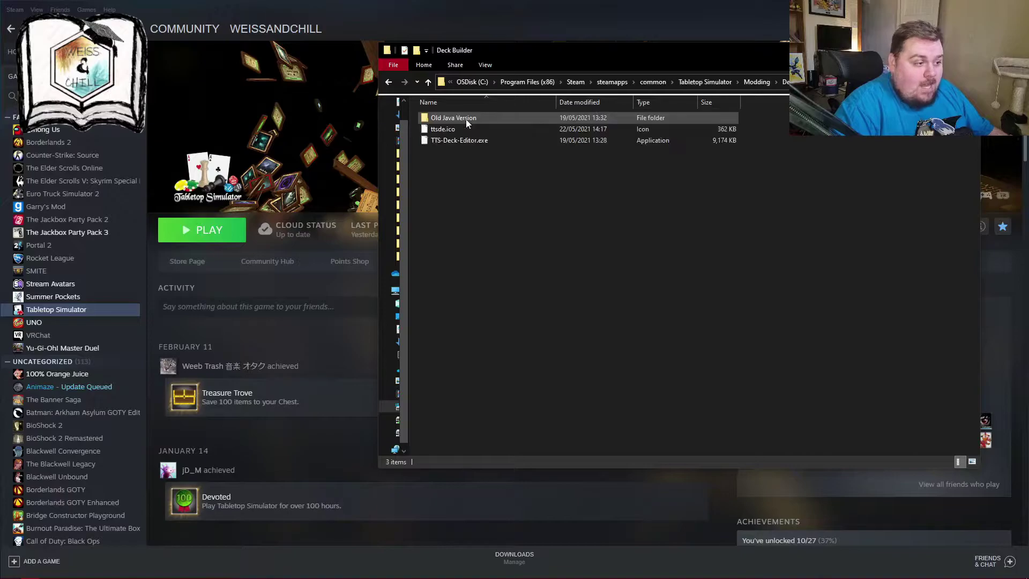
{"action": "left_click", "coordinate": [479, 141]}
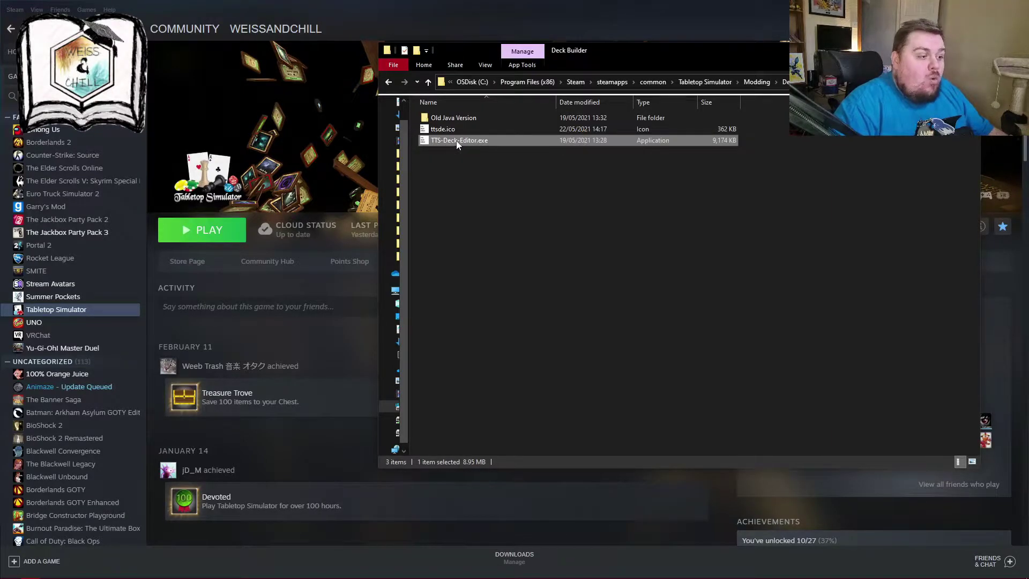
{"action": "right_click", "coordinate": [456, 142]}
{"action": "left_click", "coordinate": [443, 172]}
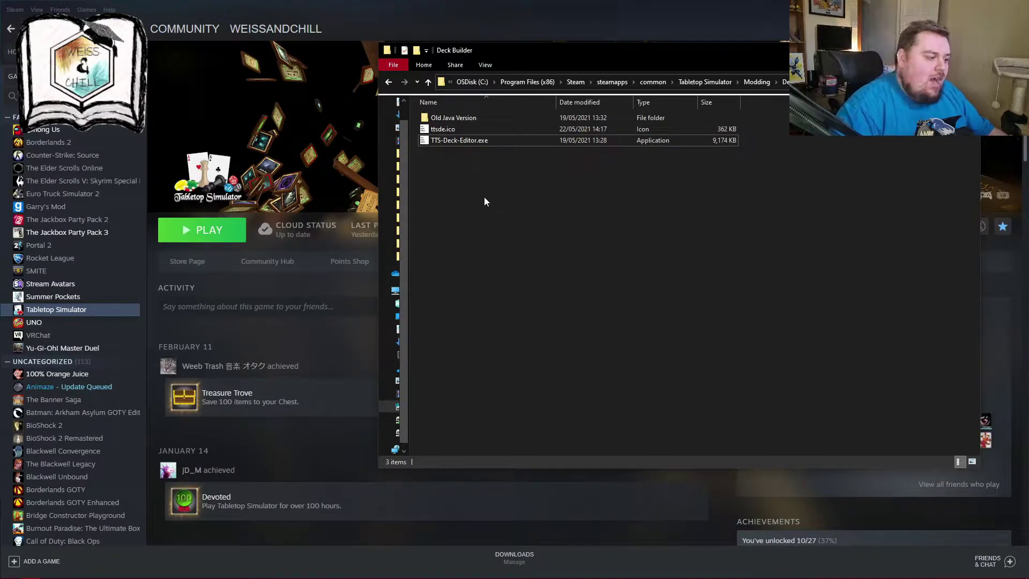
{"action": "left_click", "coordinate": [477, 141]}
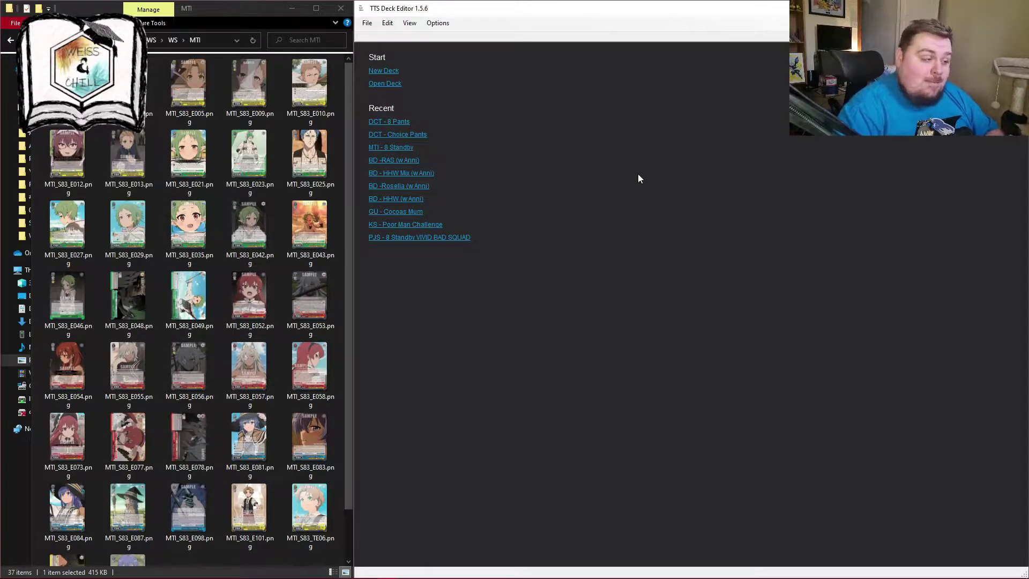
Create a new 10 × 5 deck and paste a card image into slot 1
{"action": "left_click", "coordinate": [389, 75]}
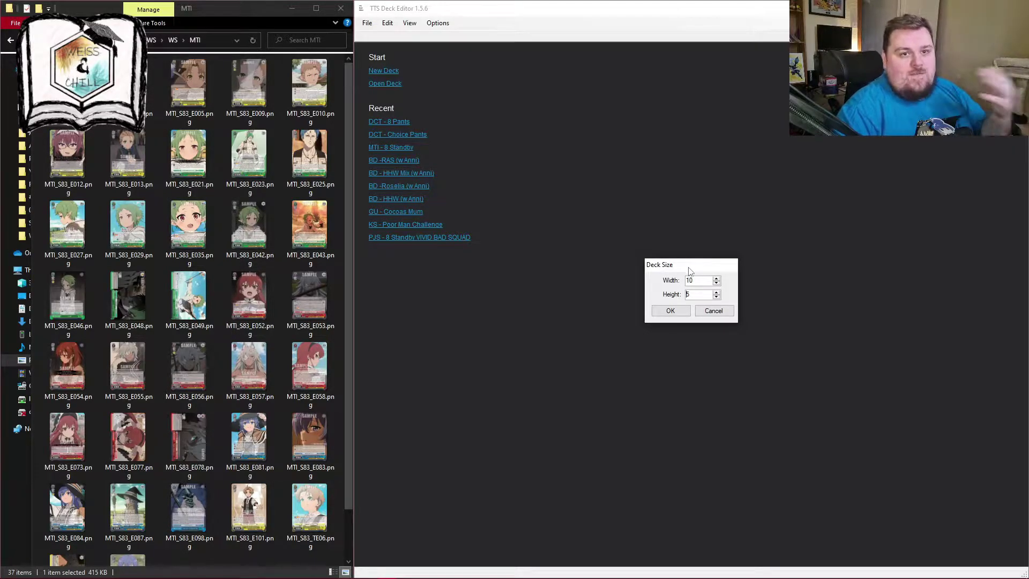
{"action": "left_click", "coordinate": [671, 311]}
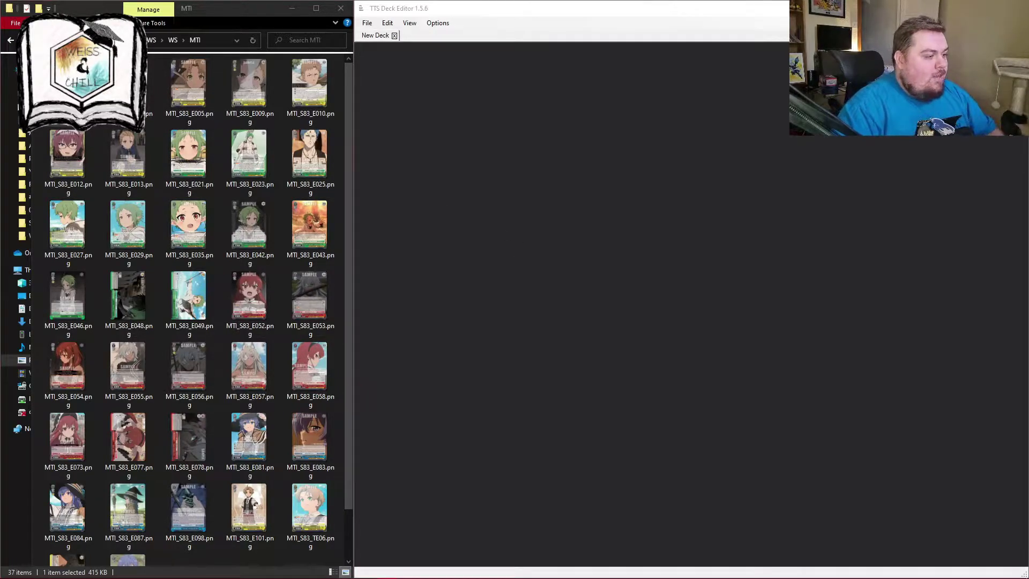
{"action": "key", "text": "ctrl+v"}
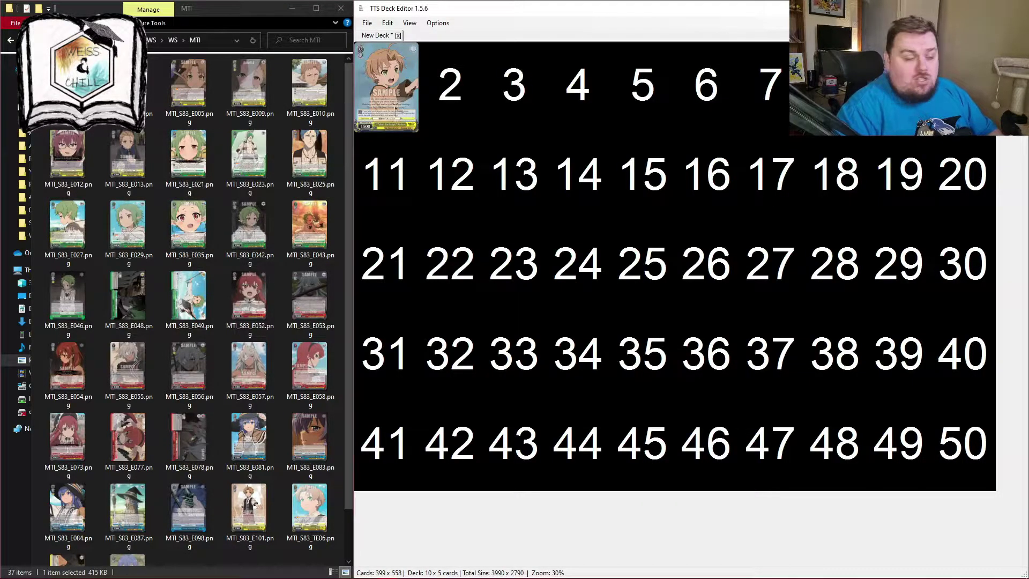
Copy the slot 1 card into slots 2–4 and add MTI_S83_E009 to slot 5
{"action": "left_click", "coordinate": [396, 91]}
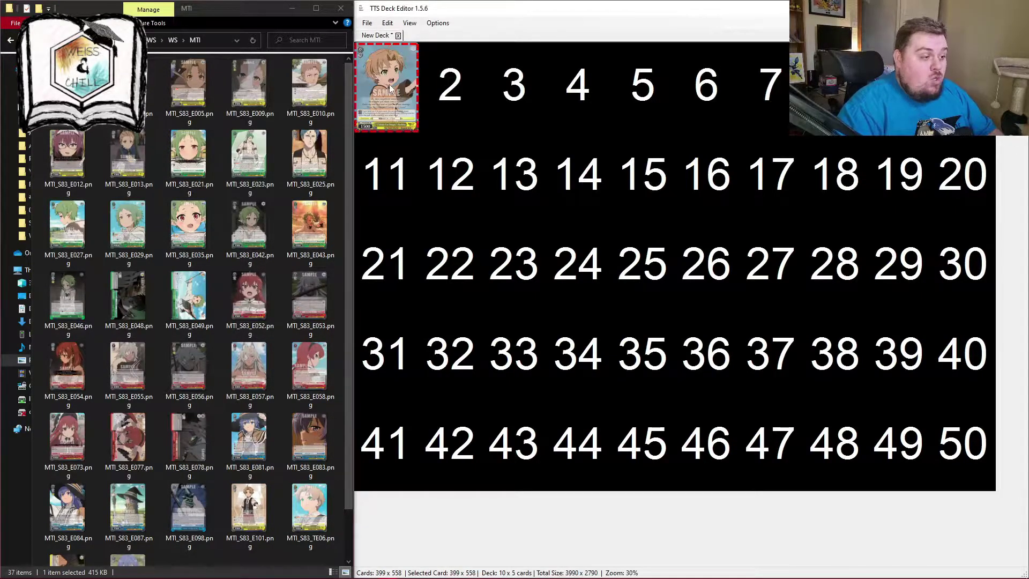
{"action": "left_click", "coordinate": [462, 81]}
{"action": "key", "text": "ctrl+v"}
{"action": "left_click", "coordinate": [515, 83]}
{"action": "key", "text": "ctrl+v"}
{"action": "left_click", "coordinate": [596, 83]}
{"action": "key", "text": "ctrl+v"}
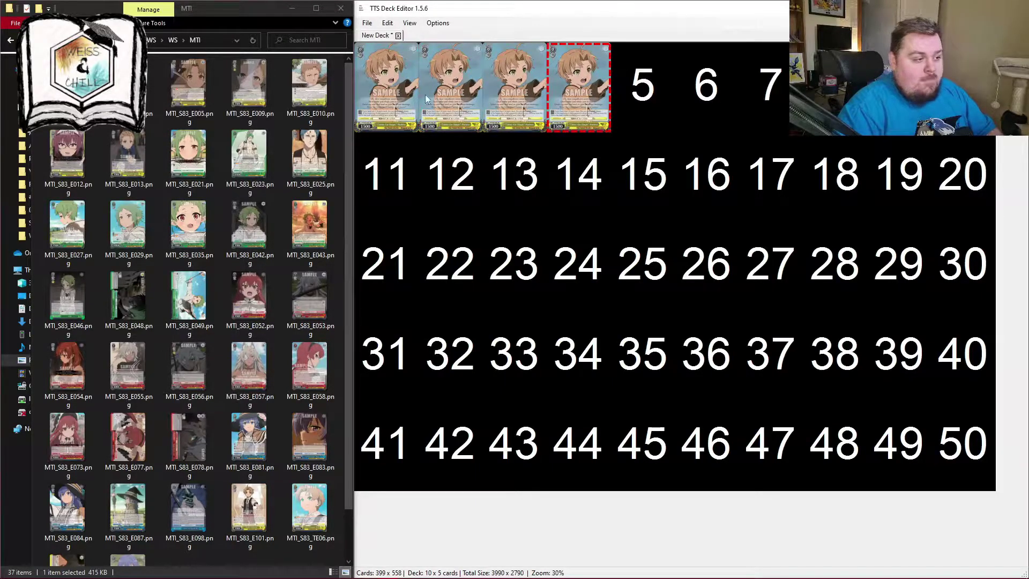
{"action": "left_click_drag", "start_coordinate": [248, 88], "coordinate": [649, 96]}
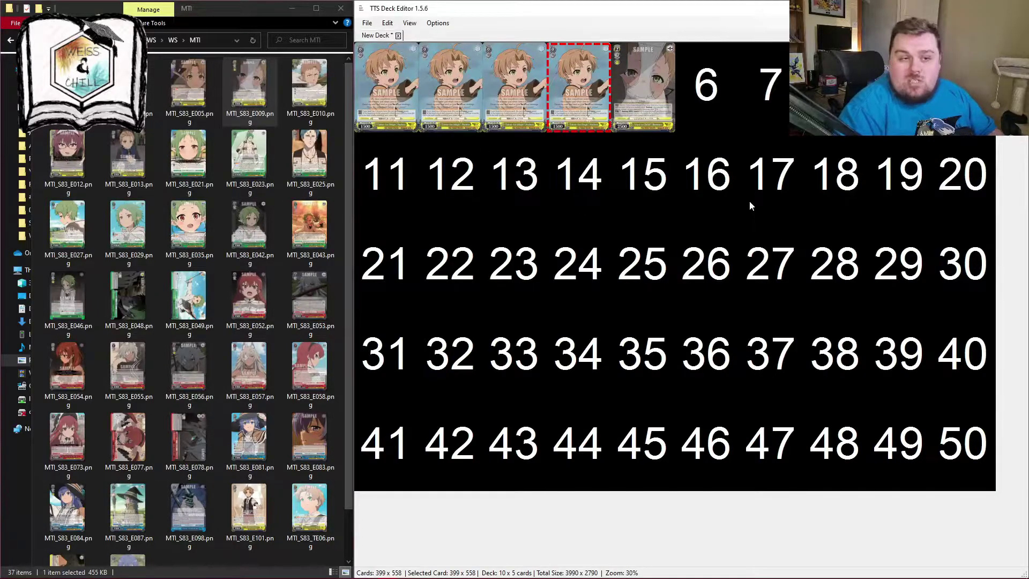
Look over the File and Edit menus, then select the bottom-right card of the full deck
{"action": "left_click", "coordinate": [367, 23]}
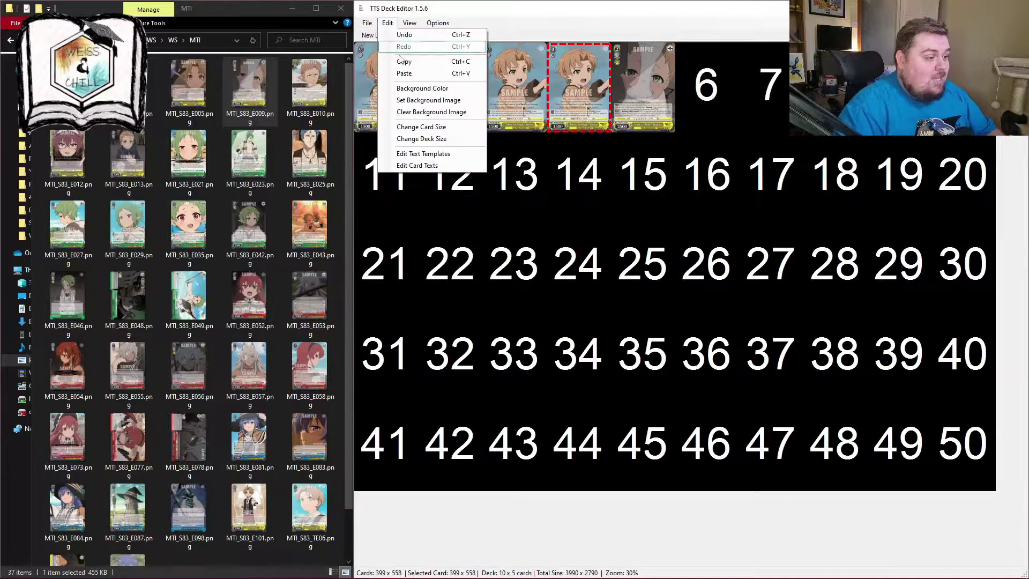
{"action": "left_click", "coordinate": [363, 24]}
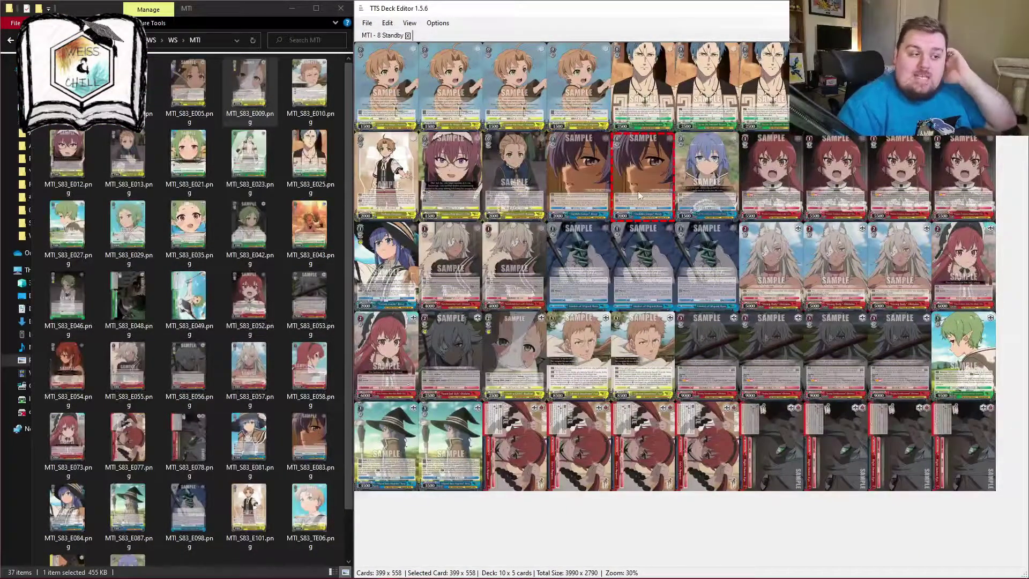
{"action": "left_click", "coordinate": [956, 472]}
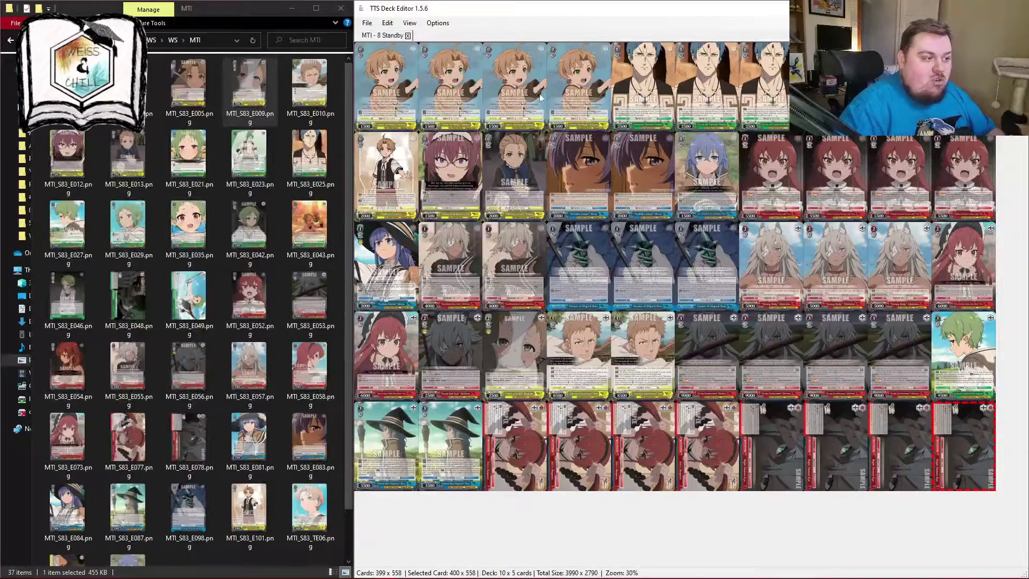
Export the deck with a raised Max Deck Size as MTI - 8 Standby.png and view it
{"action": "left_click", "coordinate": [368, 25]}
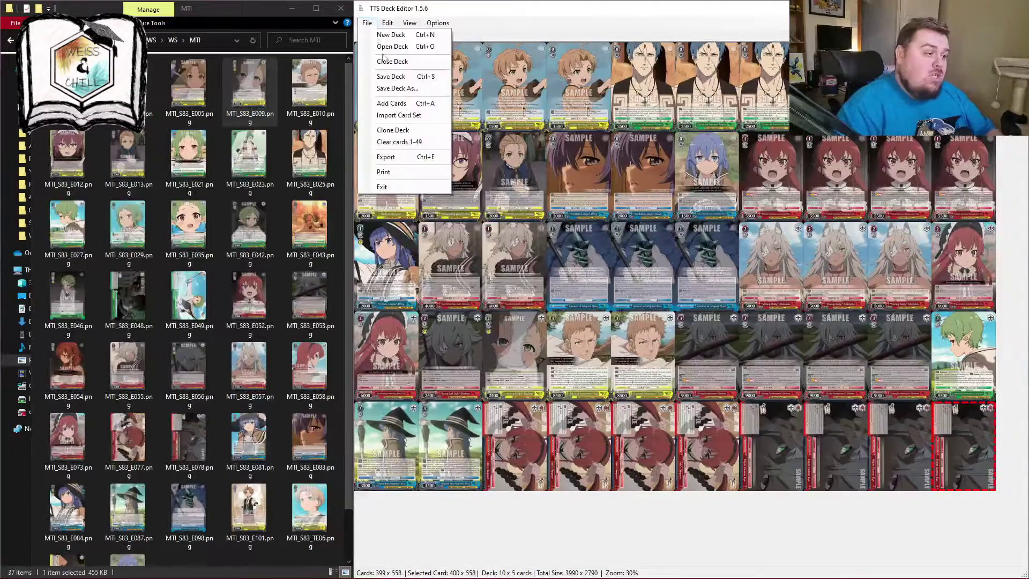
{"action": "left_click", "coordinate": [399, 157]}
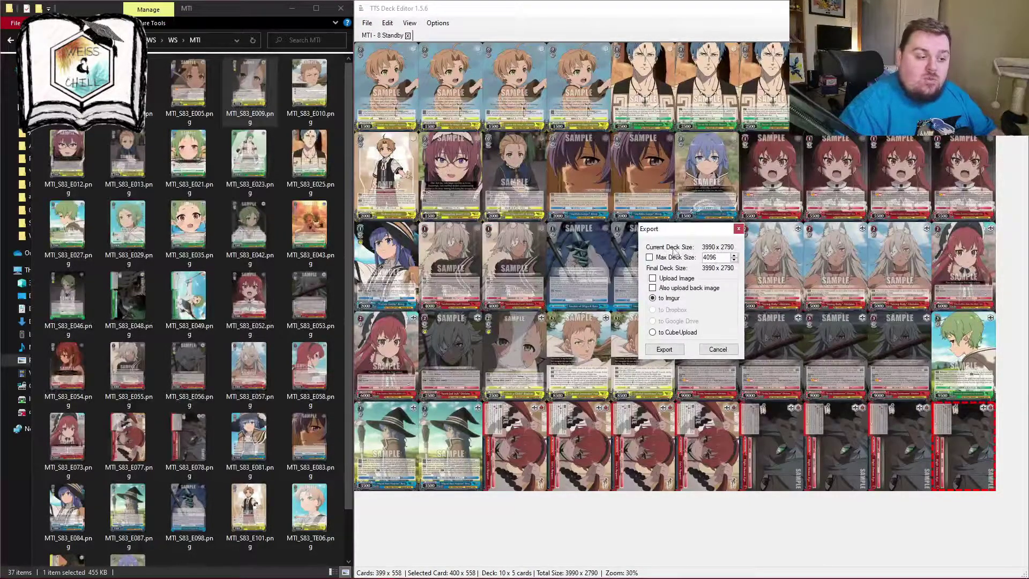
{"action": "left_click", "coordinate": [733, 256]}
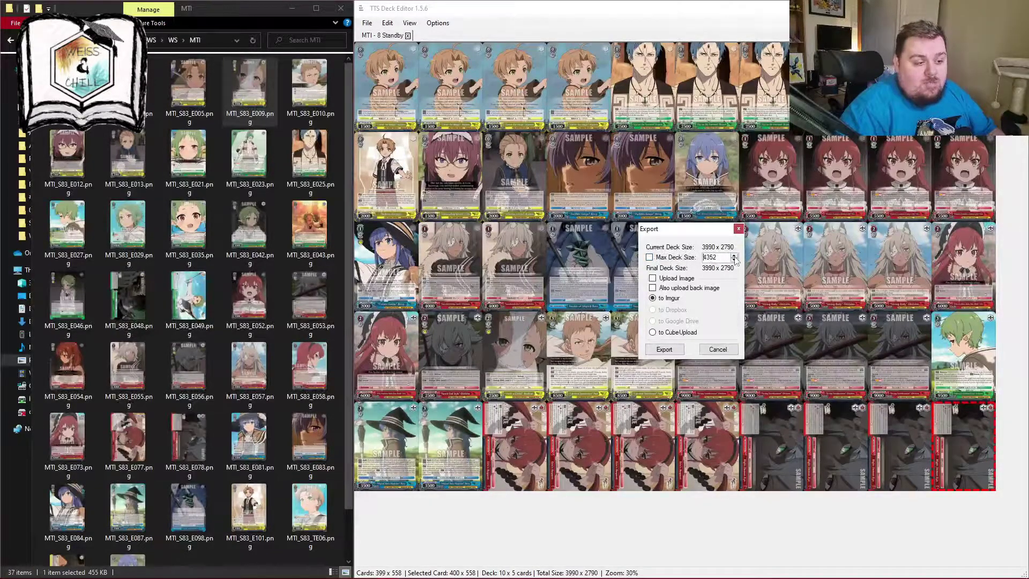
{"action": "left_click", "coordinate": [733, 255]}
{"action": "left_click", "coordinate": [733, 255]}
{"action": "left_click", "coordinate": [733, 255]}
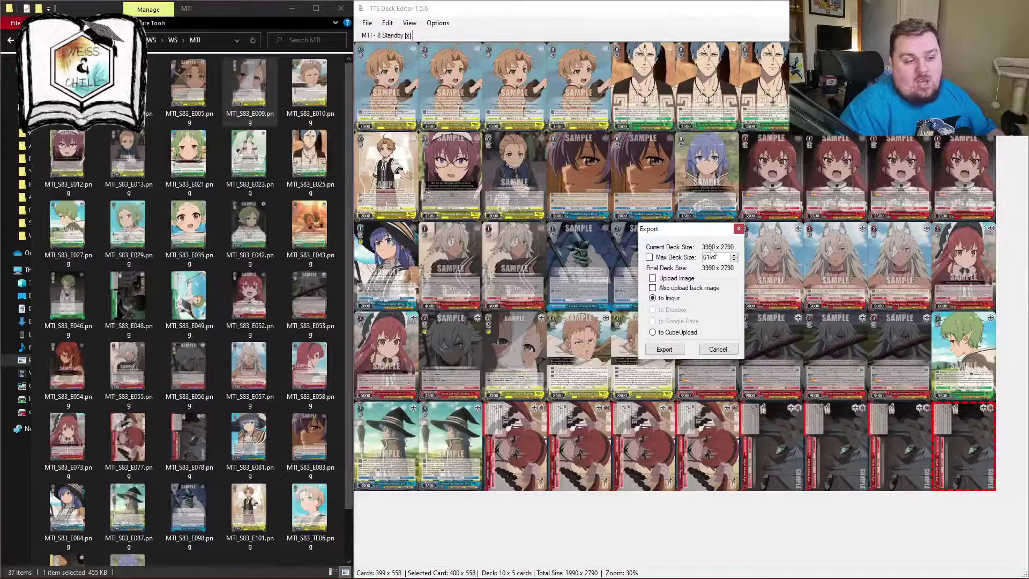
{"action": "left_click", "coordinate": [664, 349]}
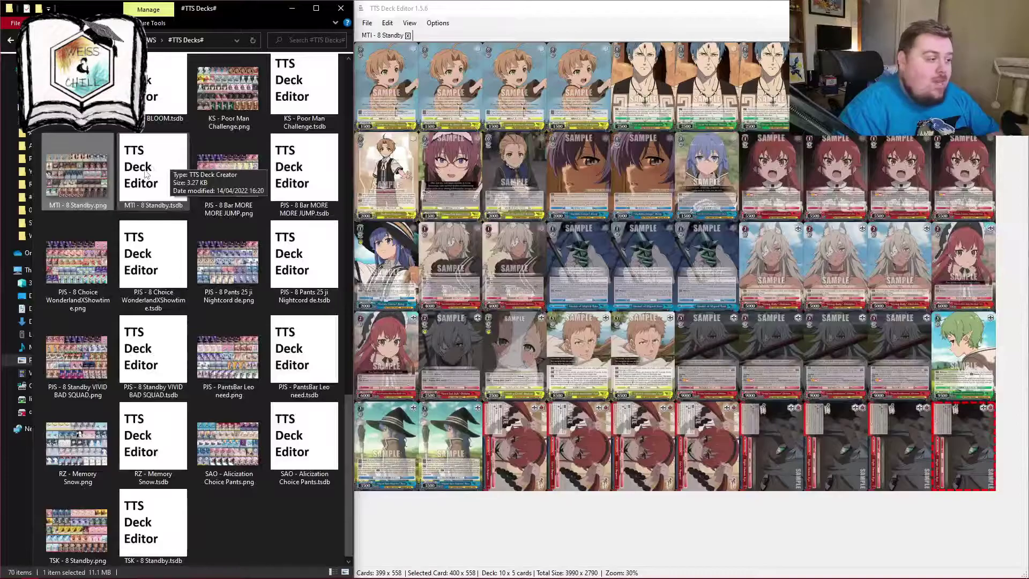
{"action": "double_click", "coordinate": [88, 175]}
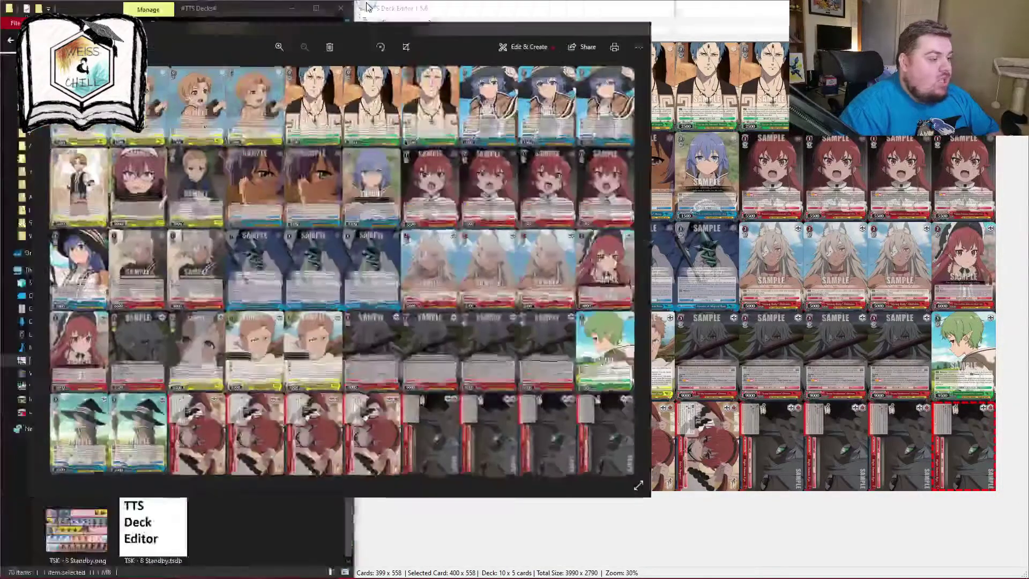